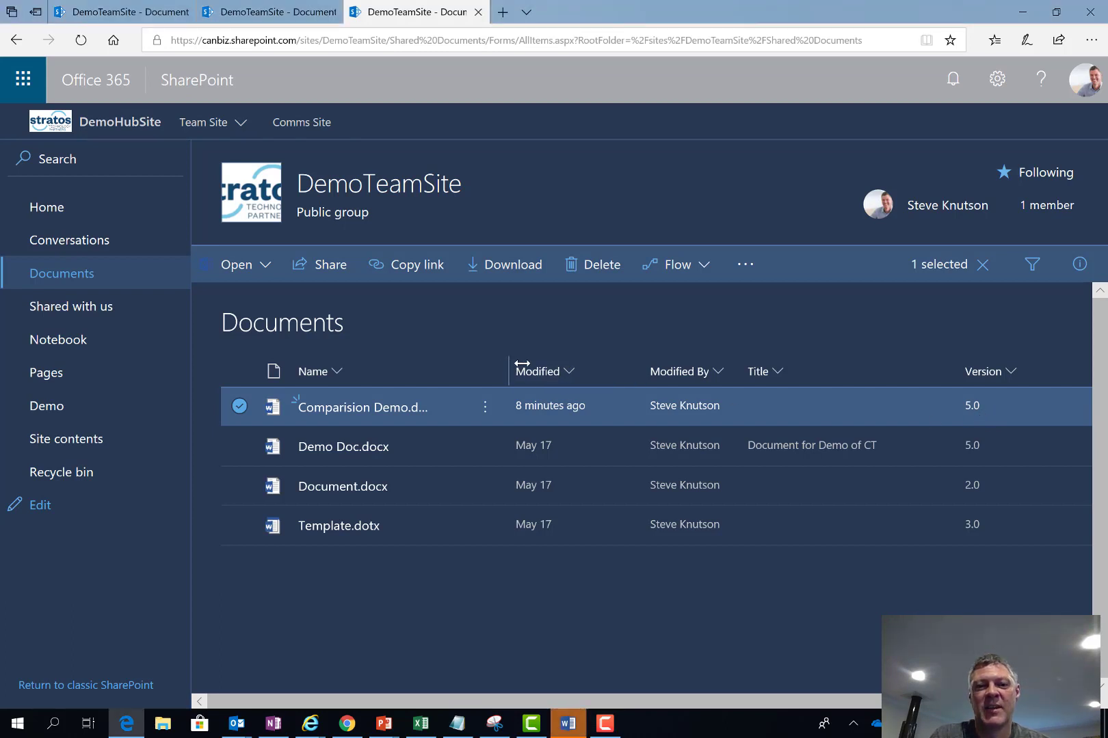
- Widen the Name column so Comparision Demo.docx shows in full
drag(521, 363, 527, 410)
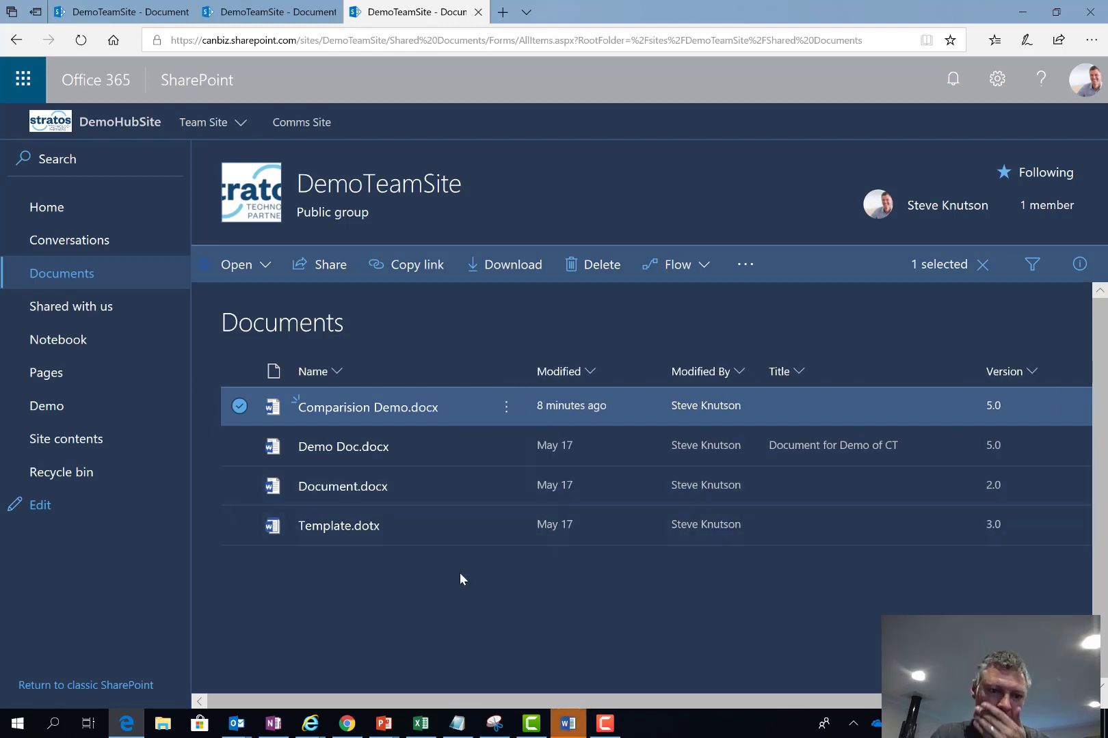
- Open Comparision Demo.docx in Word Online, scroll to the Using Versioning heading, and select then deselect part of it
click(376, 408)
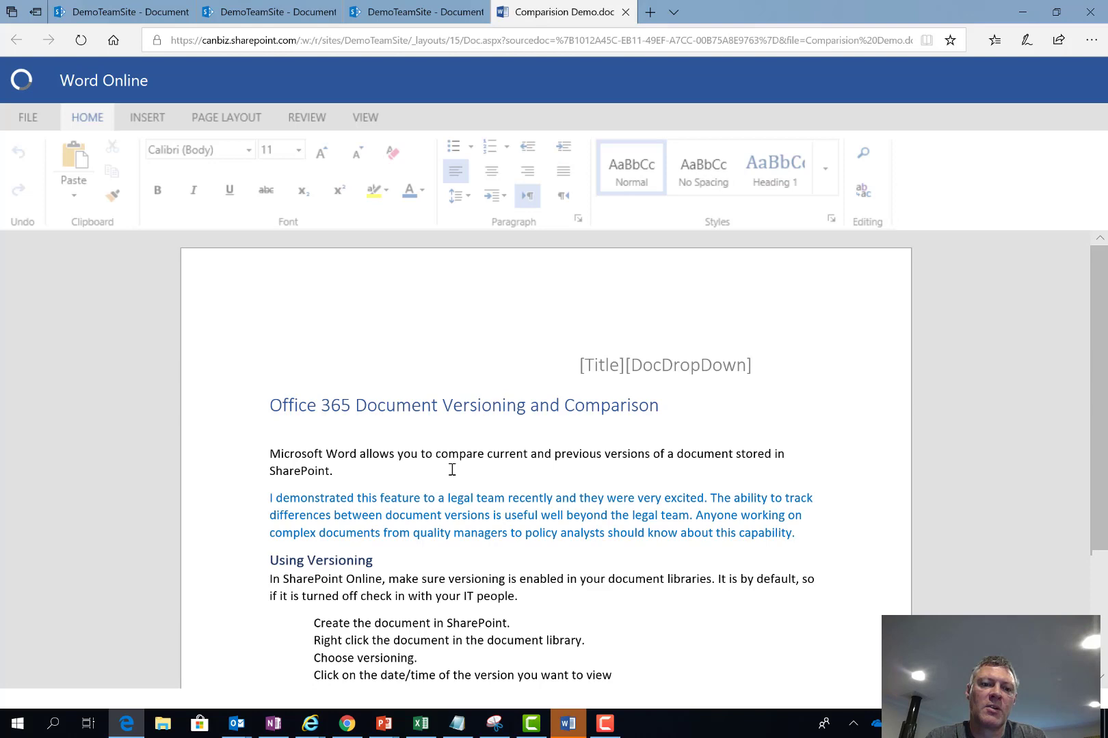
scroll(364, 456, down, 2)
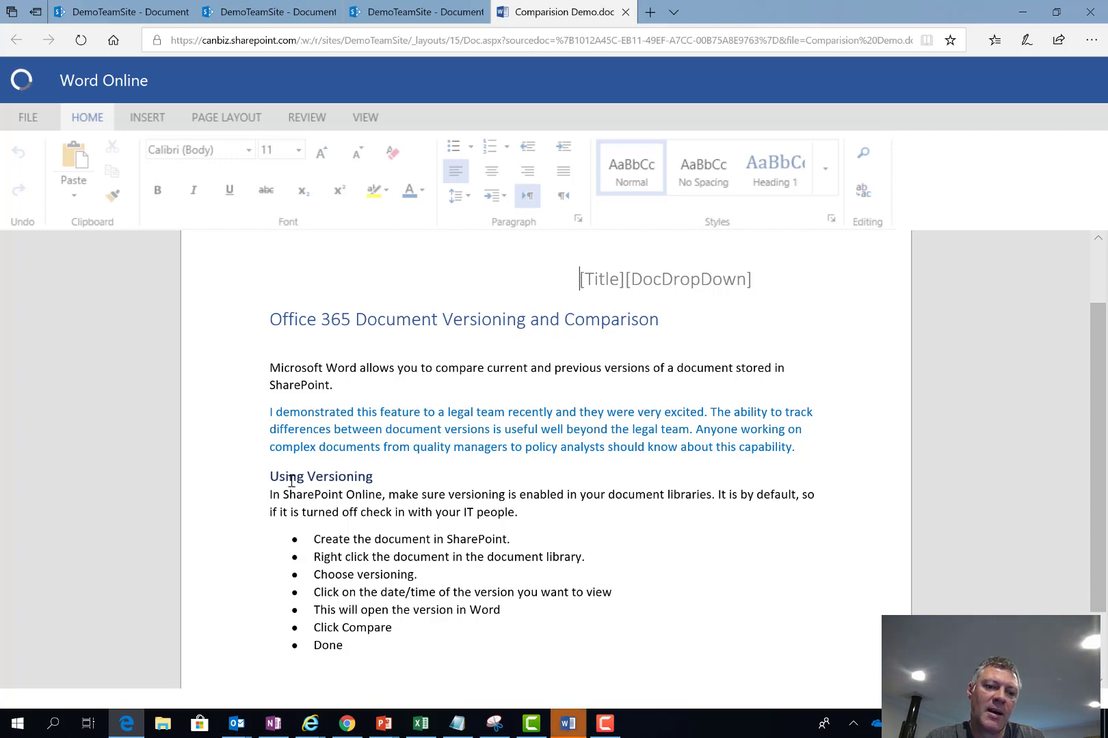
drag(288, 477, 373, 477)
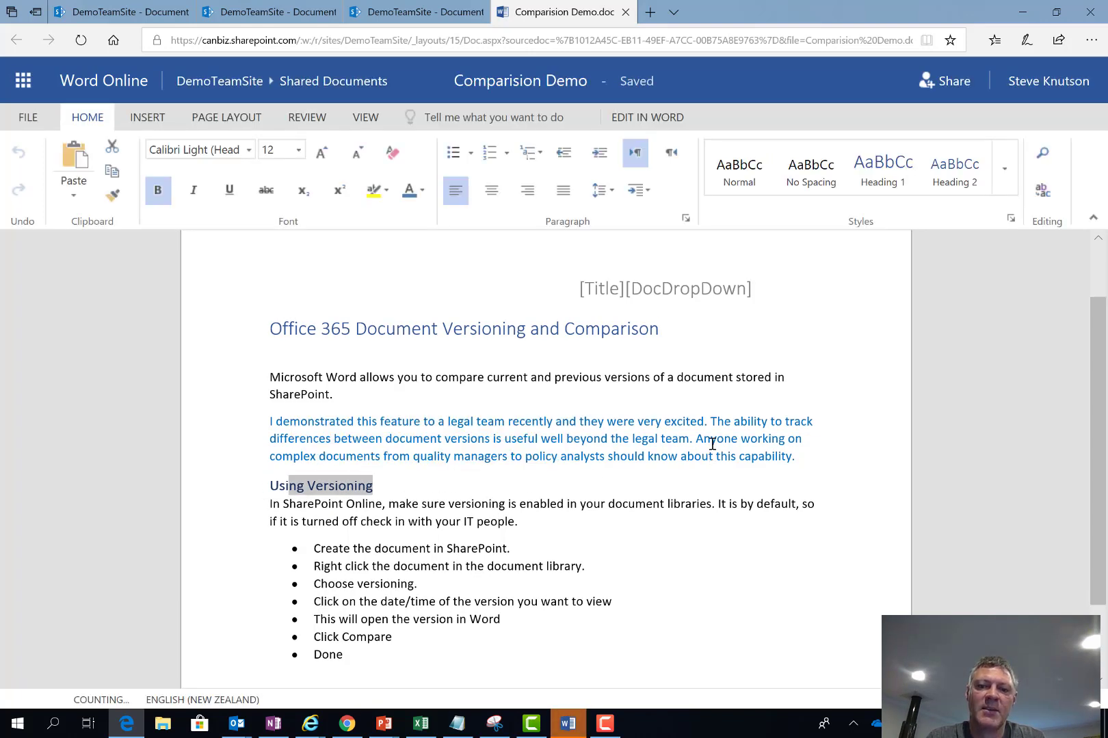
click(638, 410)
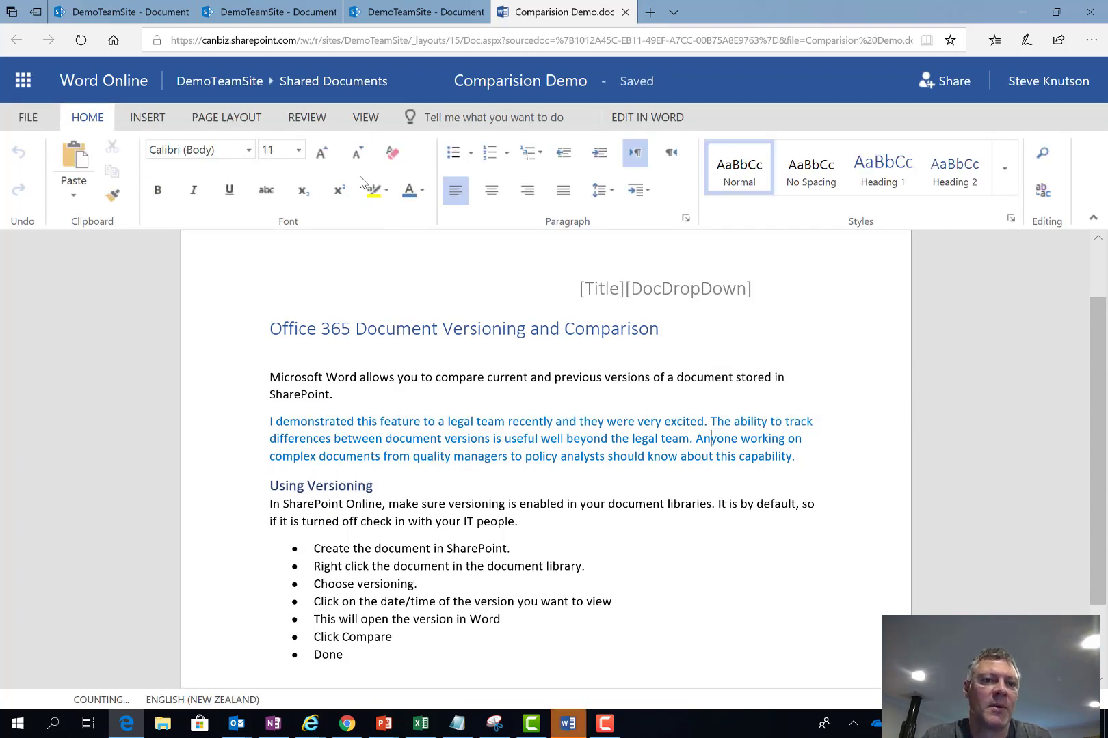
- Go back to Shared Documents and bring up Version history for Comparision Demo.docx
click(350, 89)
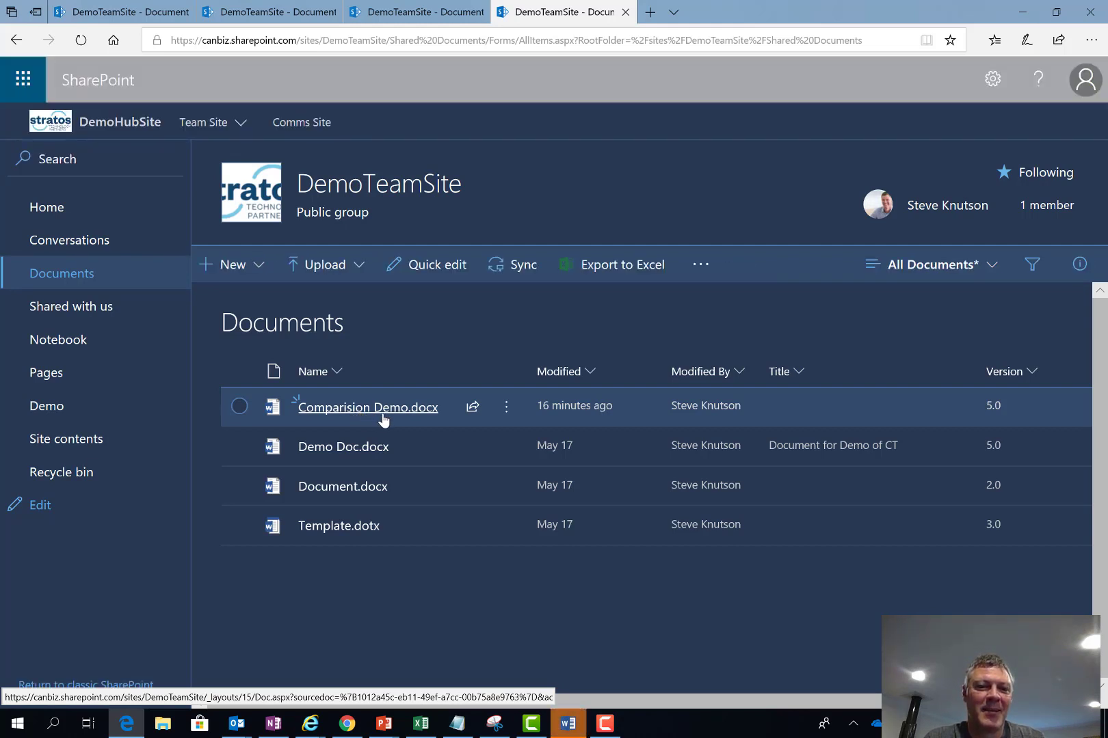
right_click(371, 409)
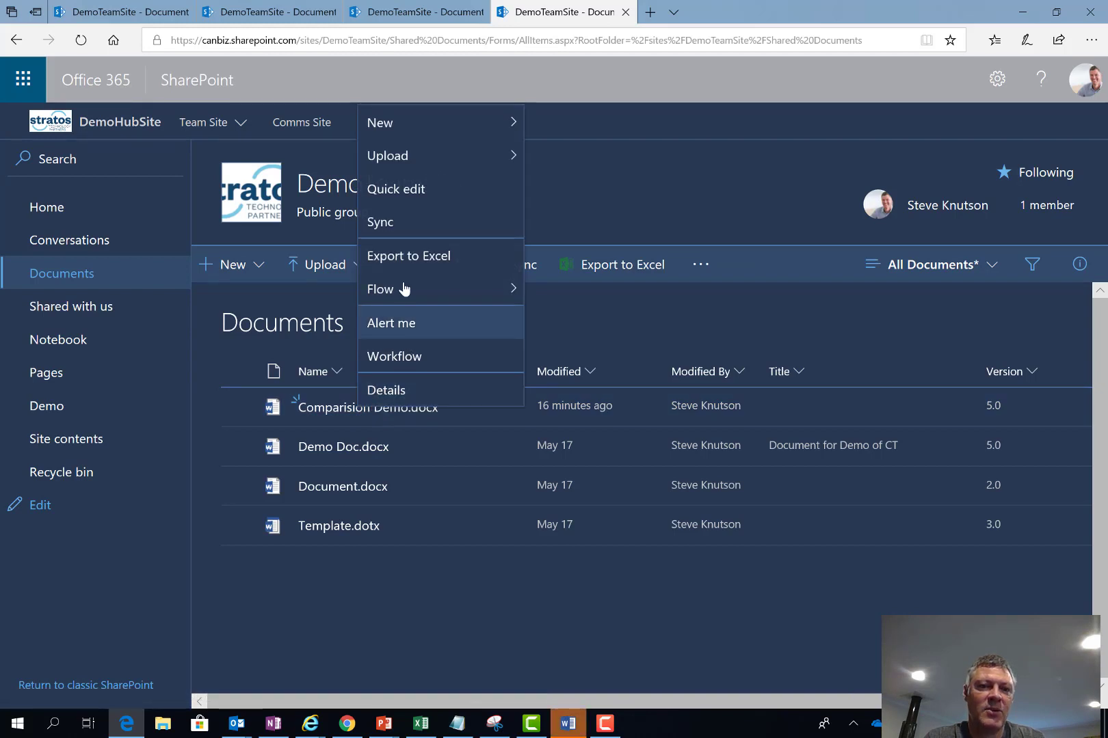
click(348, 418)
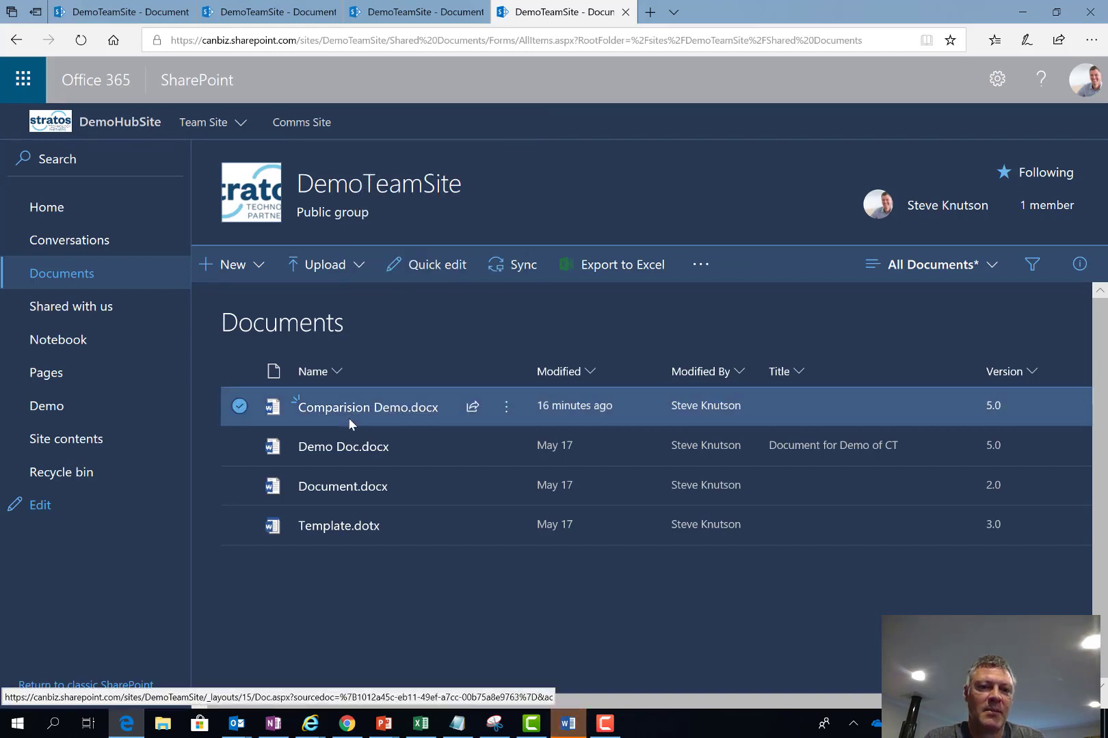
right_click(348, 417)
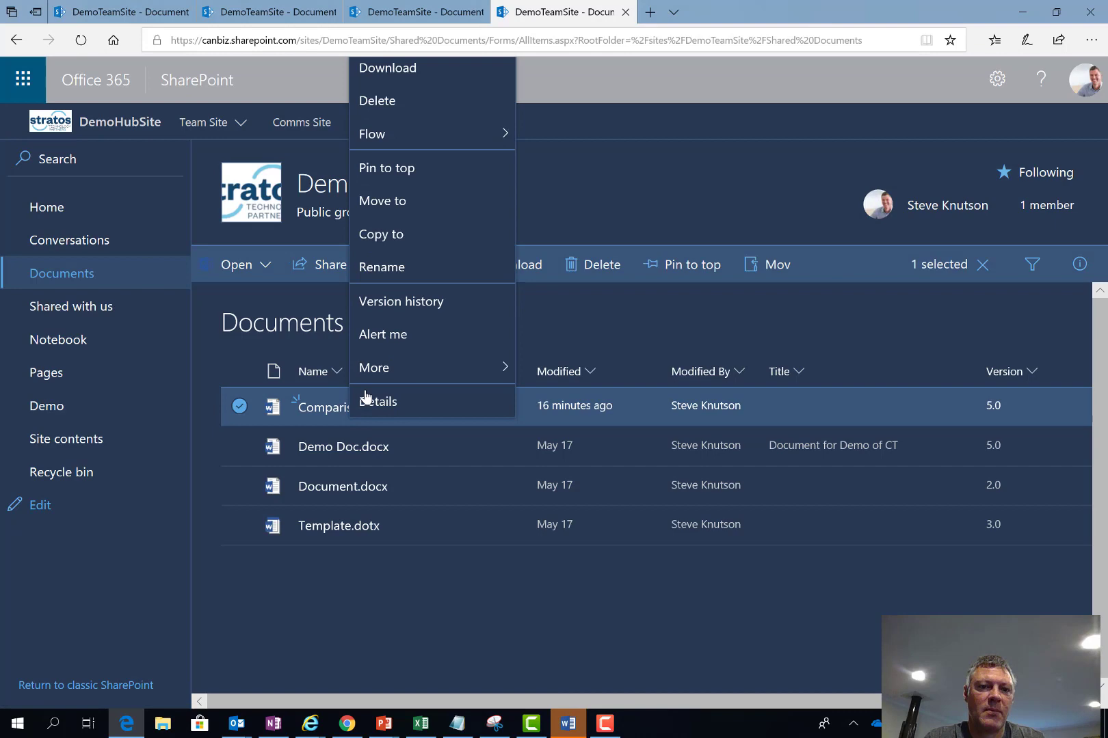
click(392, 451)
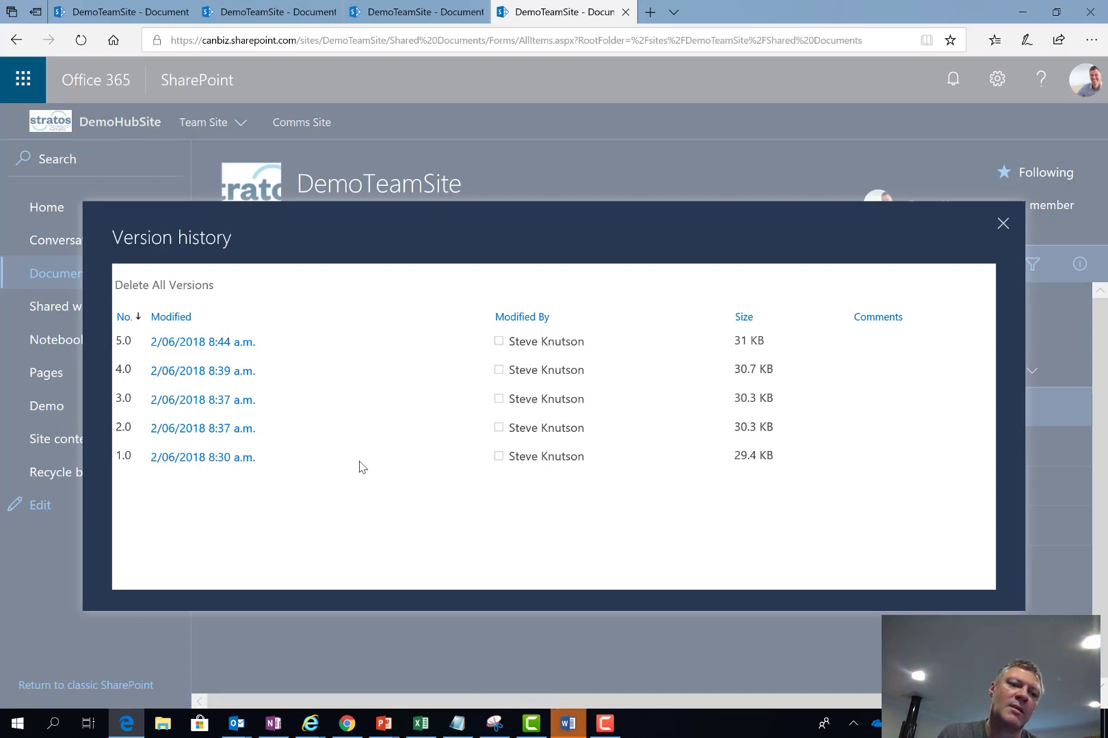
- Open the 3.0 version of Comparision Demo from the Version history list in Word
mouse_move(233, 348)
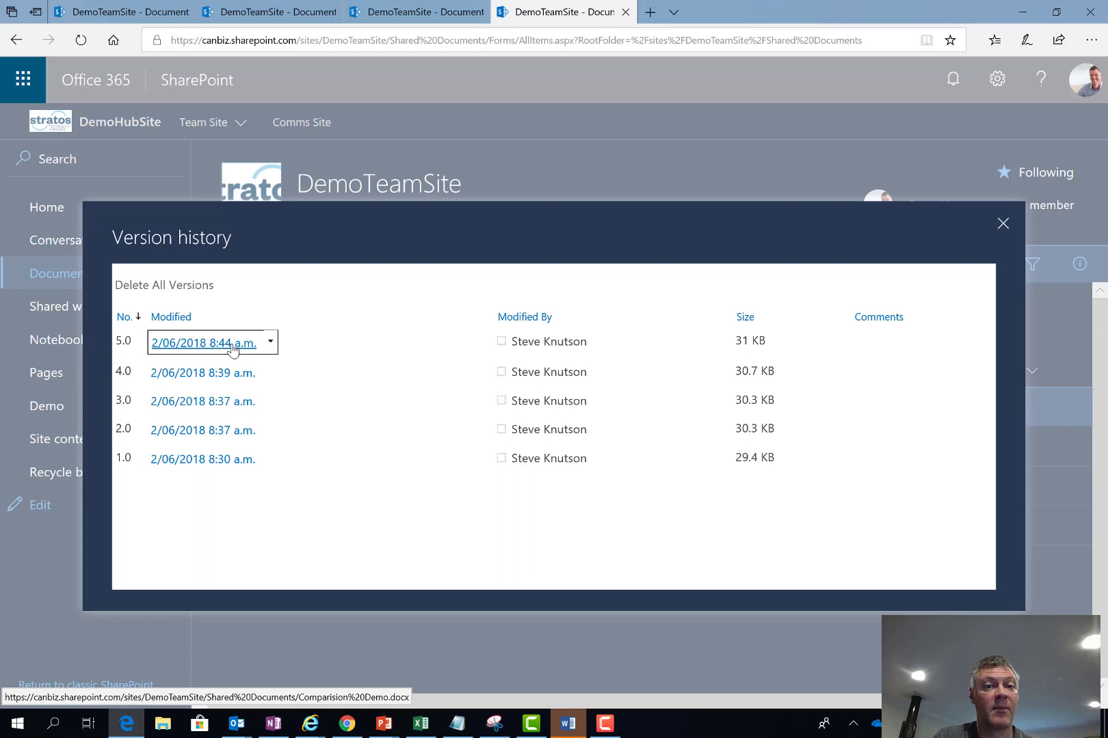
mouse_move(197, 408)
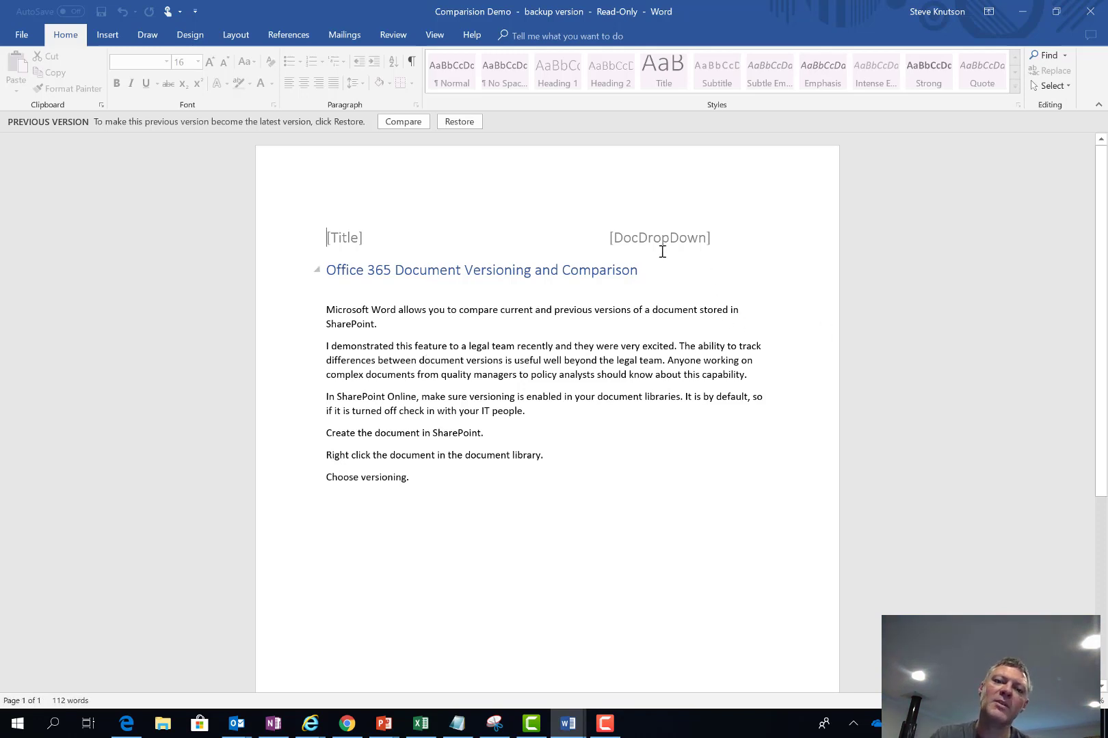
- Compare the version 3.0 backup against the current document and review the 4 revisions
click(401, 125)
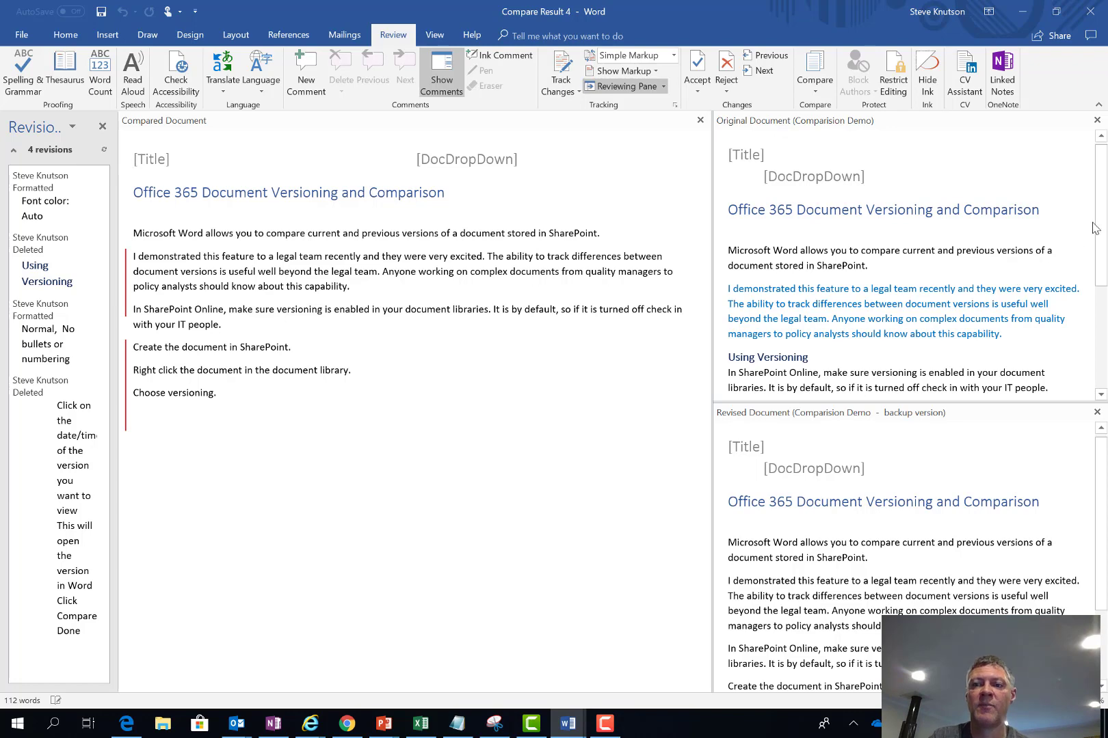
scroll(1106, 216, down, 3)
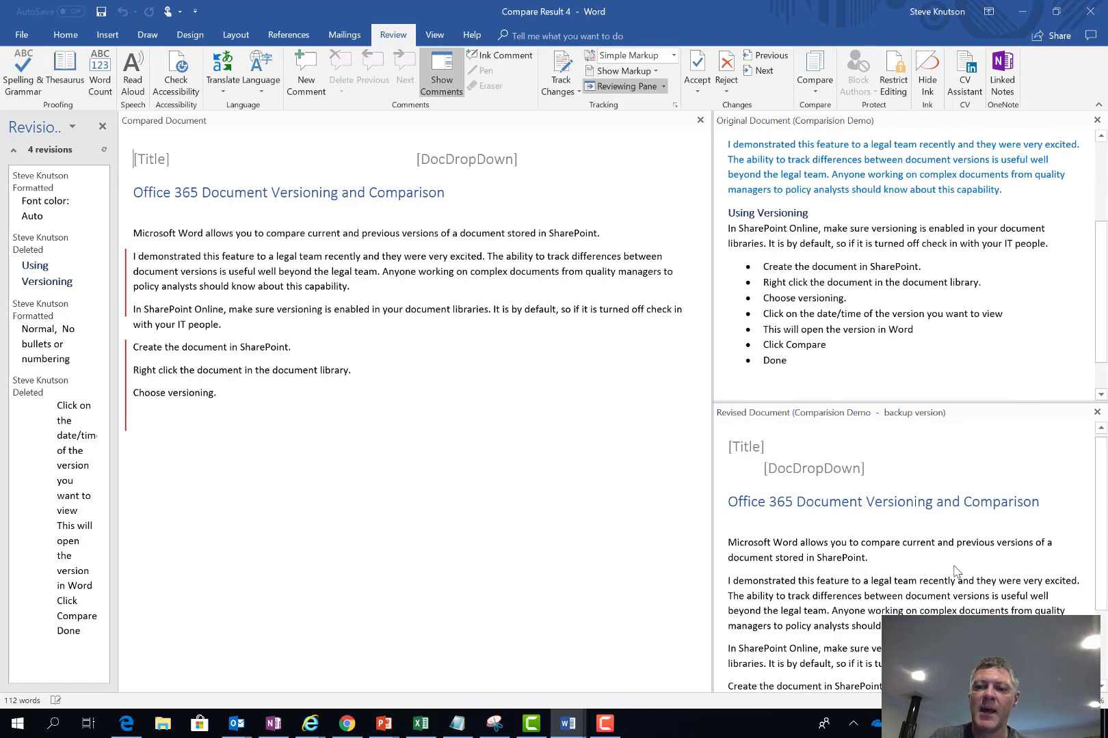
scroll(1105, 216, up, 3)
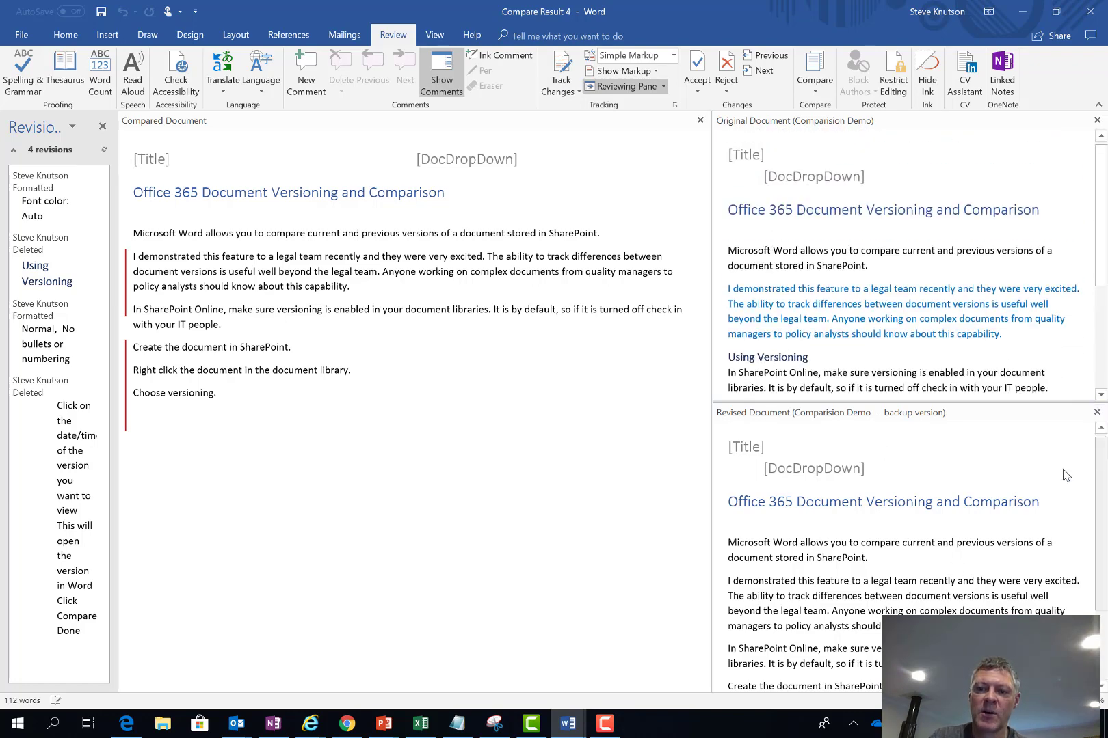
drag(1106, 455, 1102, 553)
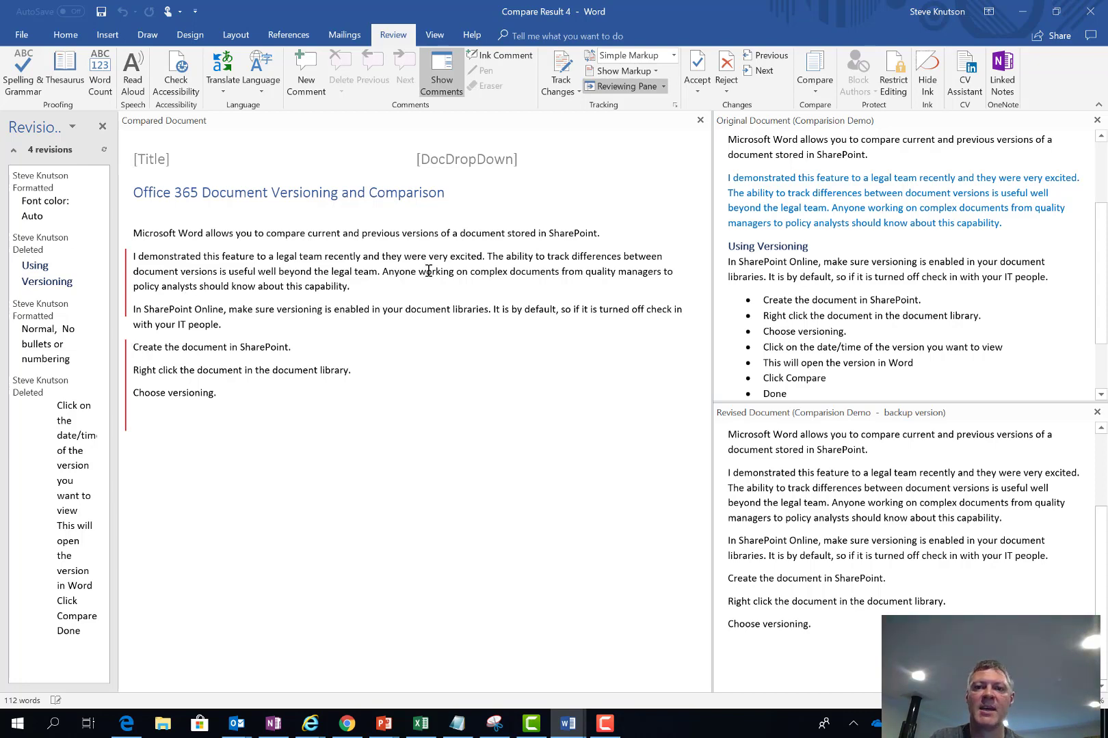
- Accept the next two revisions, including deletion of the Using Versioning heading
click(699, 94)
click(743, 108)
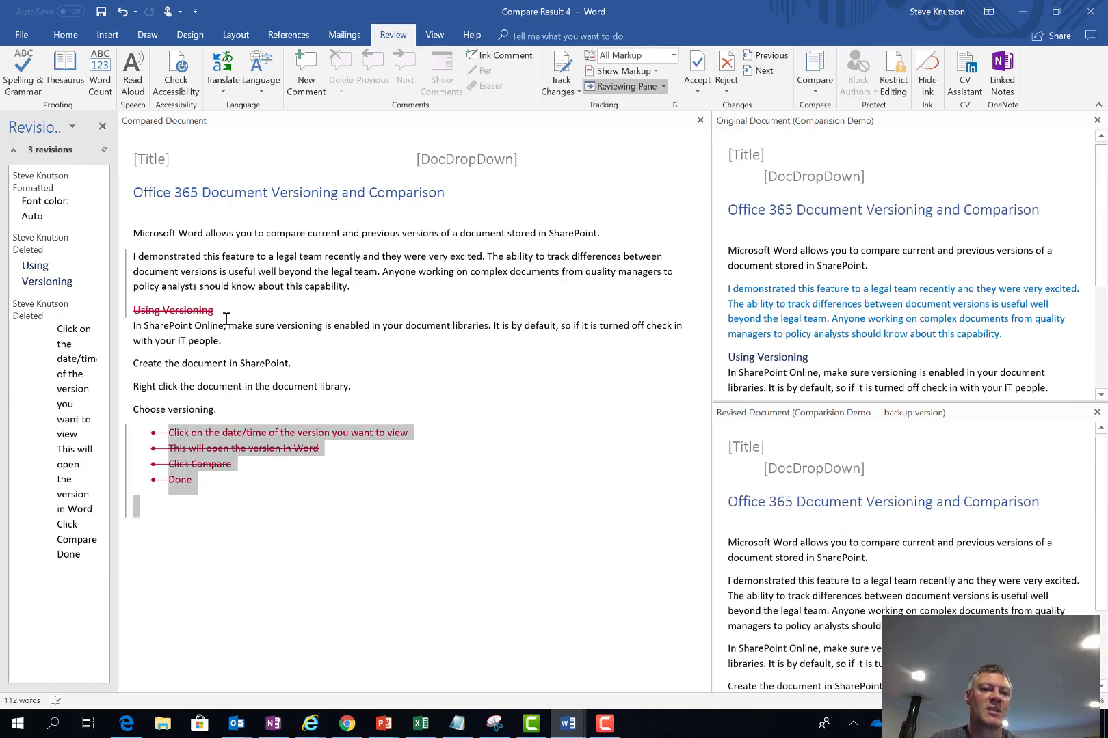
click(194, 308)
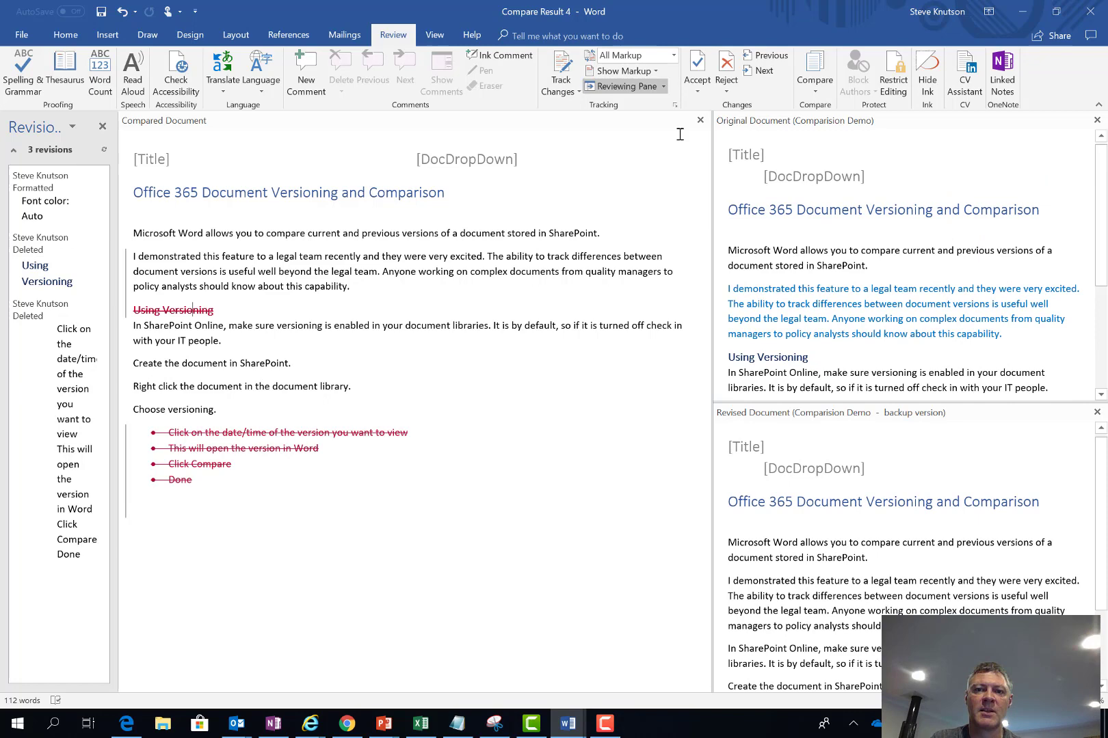
click(701, 93)
click(710, 126)
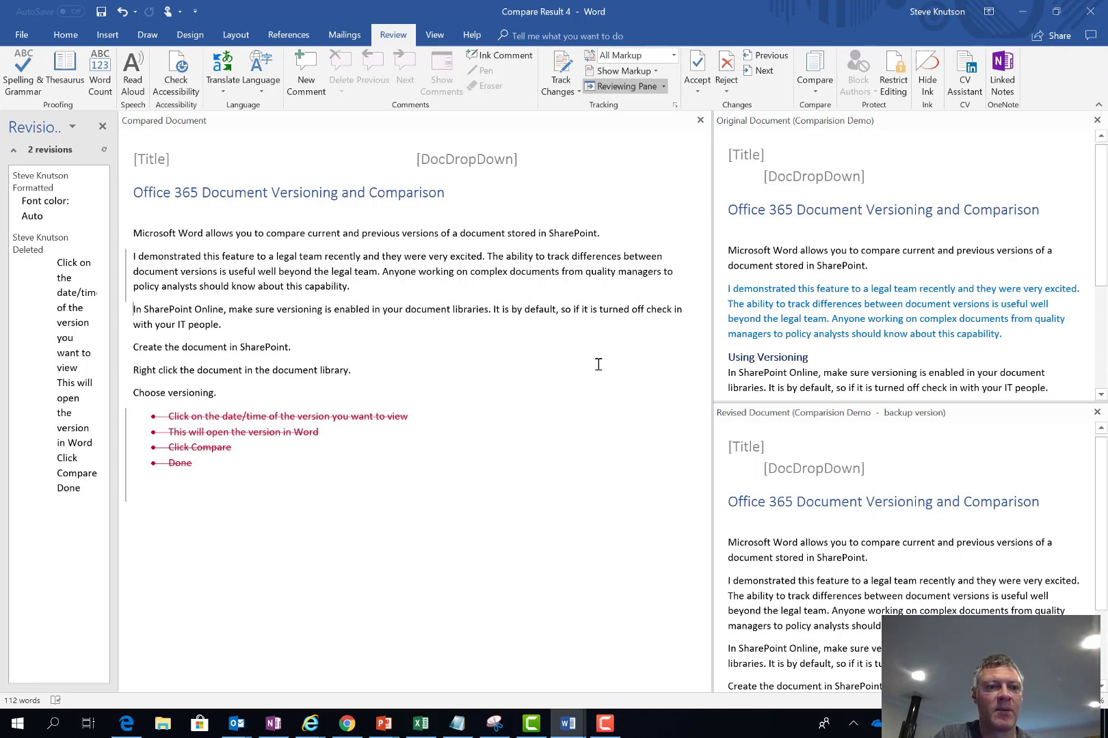
- Add a new paragraph above the SharePoint Online paragraph, then try saving Compare Result 4 and back out
key(Return)
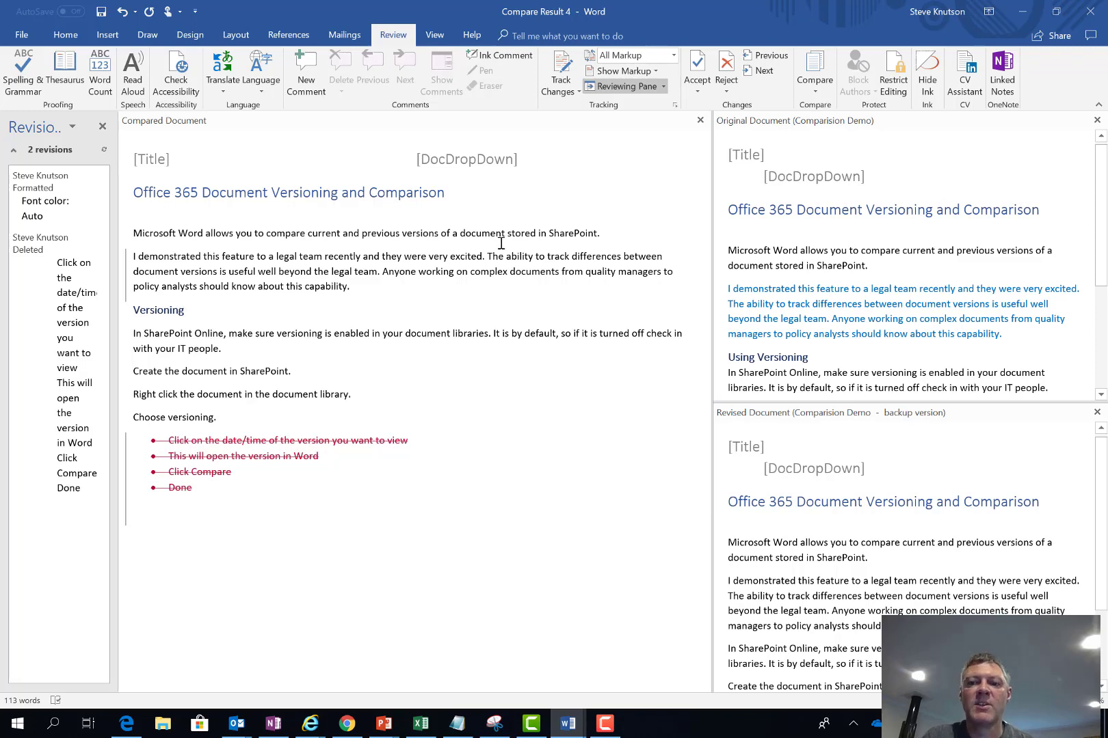
click(101, 16)
key(Escape)
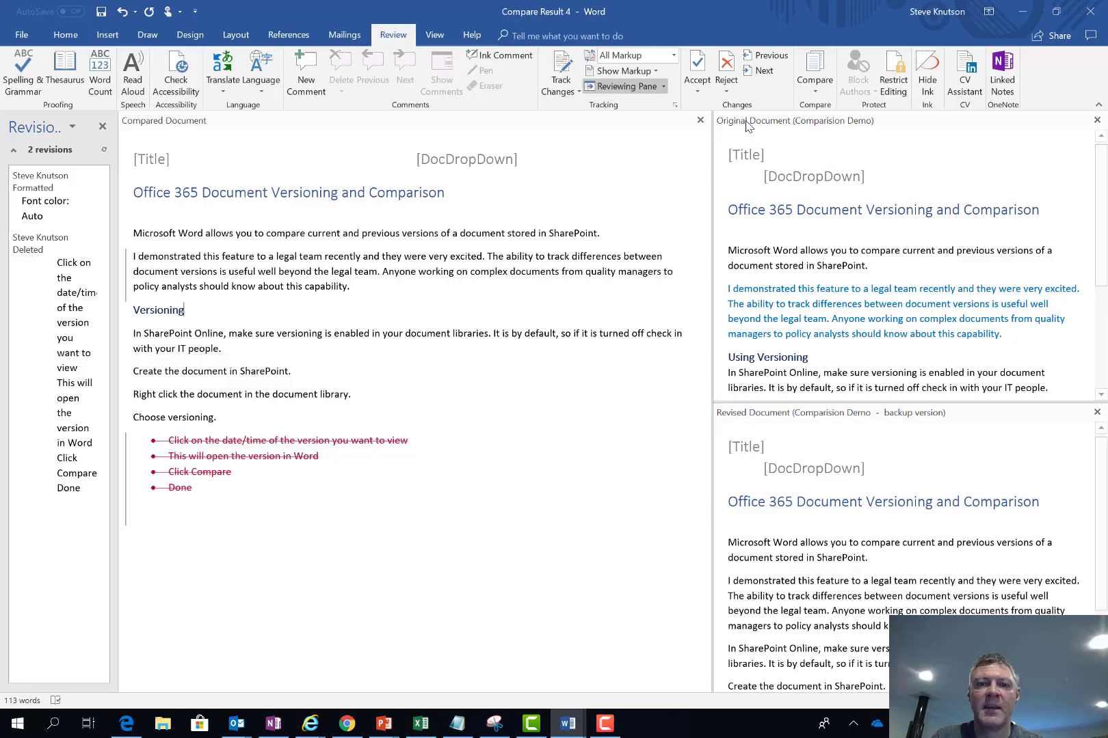
- Close Compare Result 4 with Don't Save, close the backup version, and return to the browser
click(1090, 11)
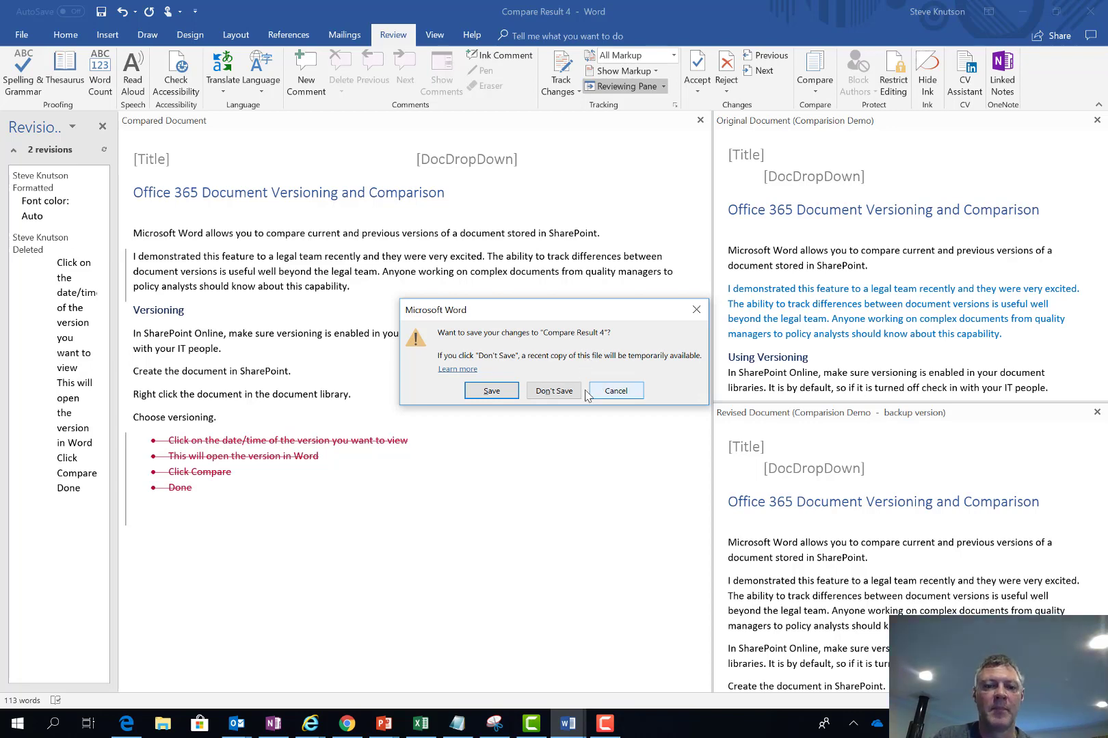
click(616, 391)
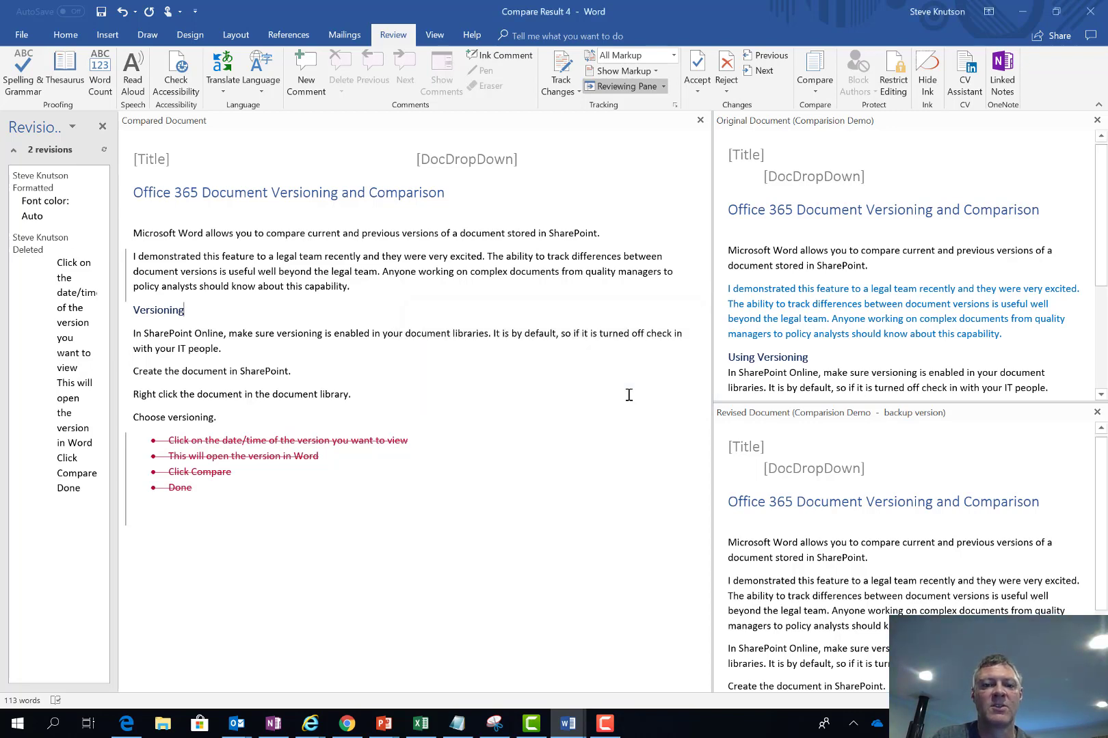
key(ctrl+w)
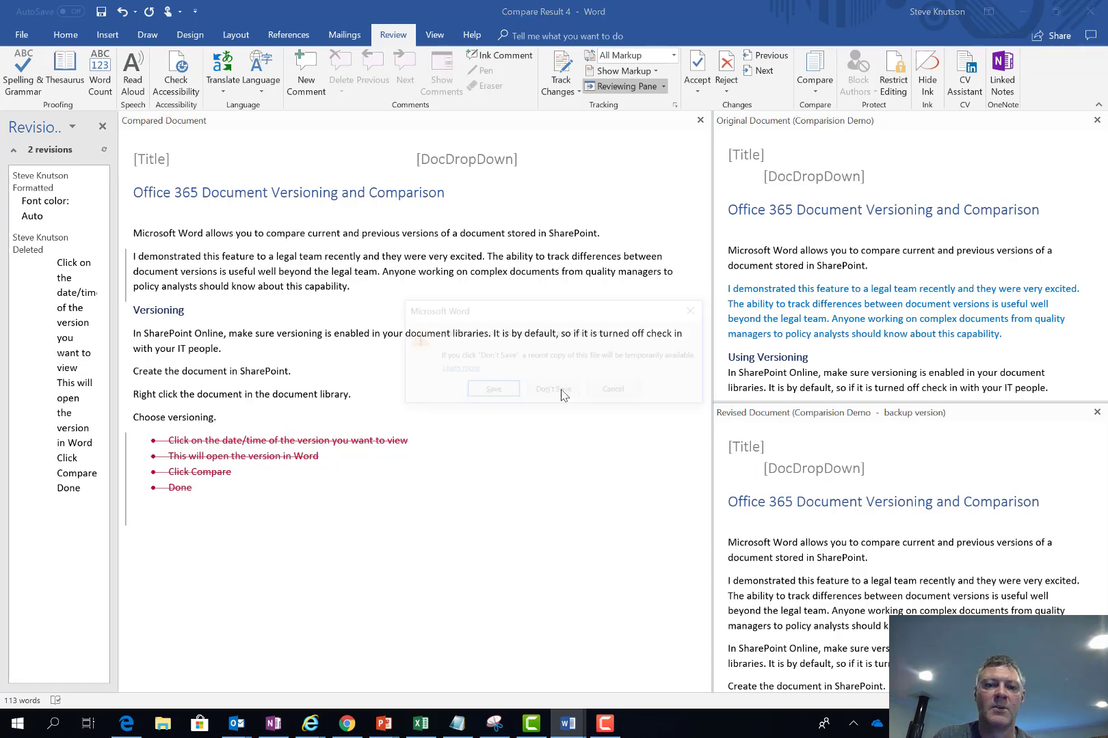
click(630, 388)
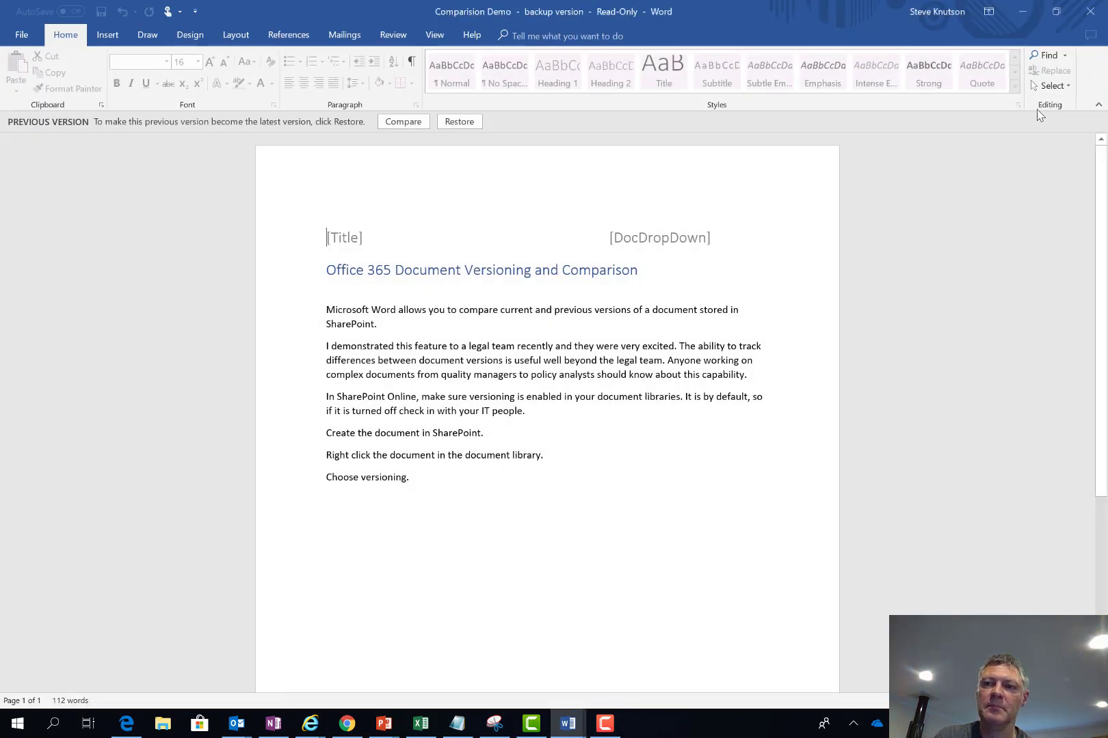
key(ctrl+w)
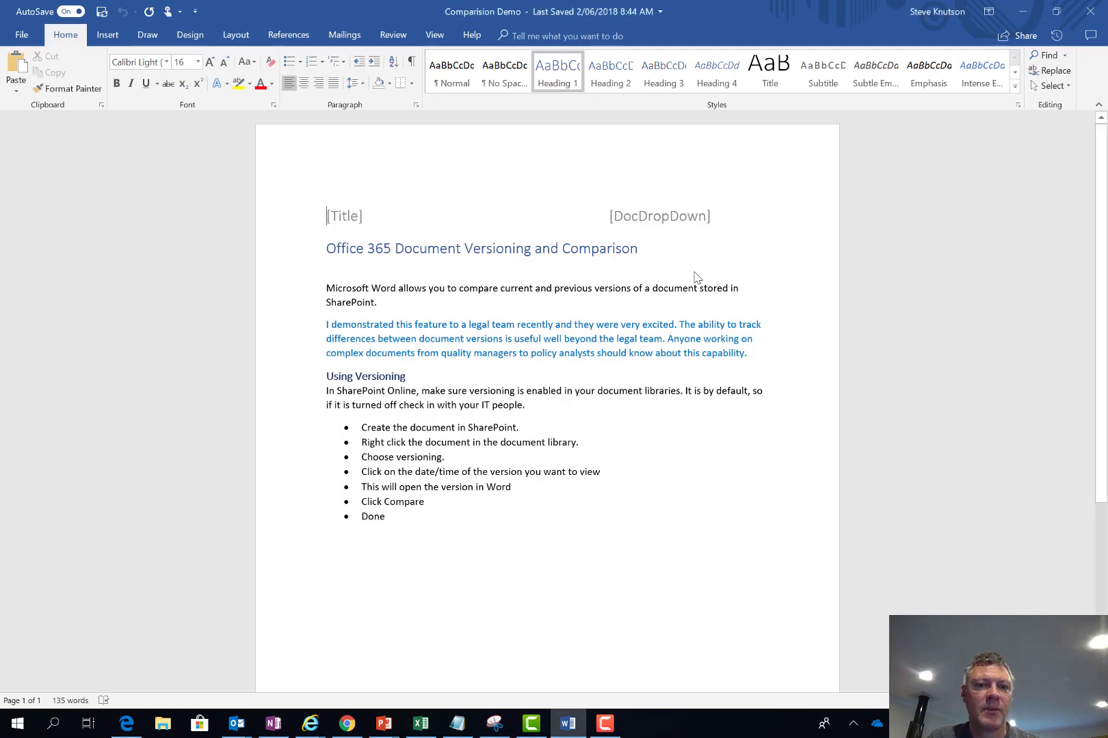
key(alt+Tab)
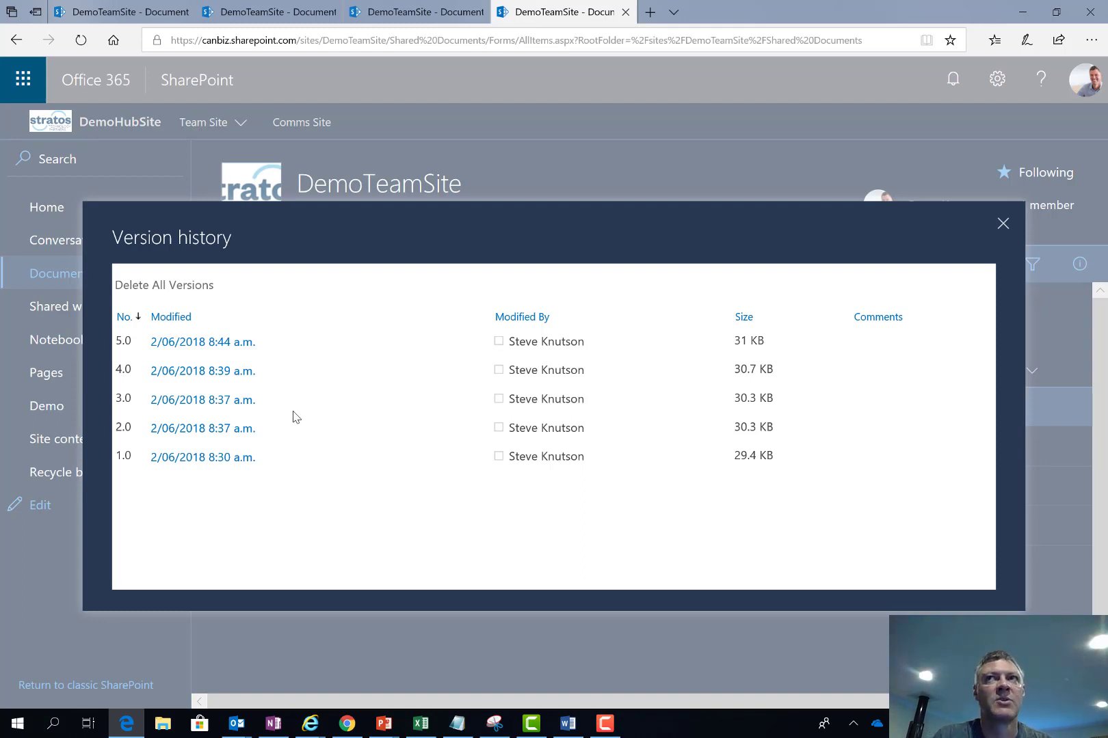
- Show version 3.0's View, Restore and Delete options, then dismiss them without restoring
mouse_move(254, 411)
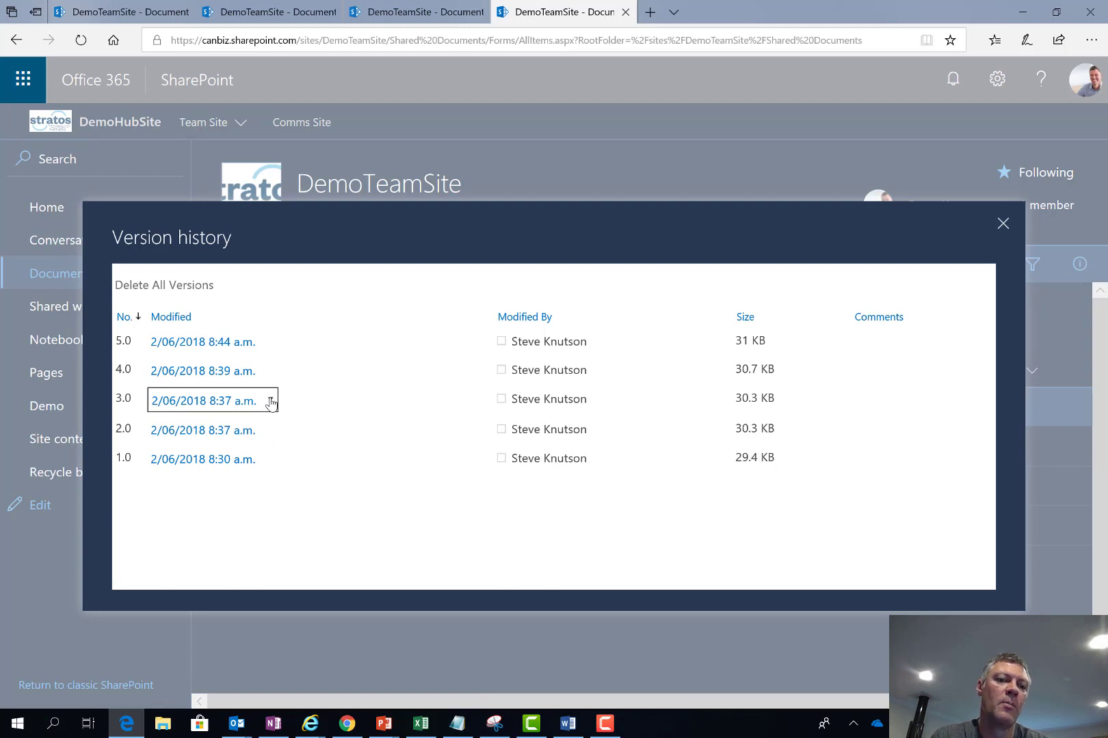
click(270, 404)
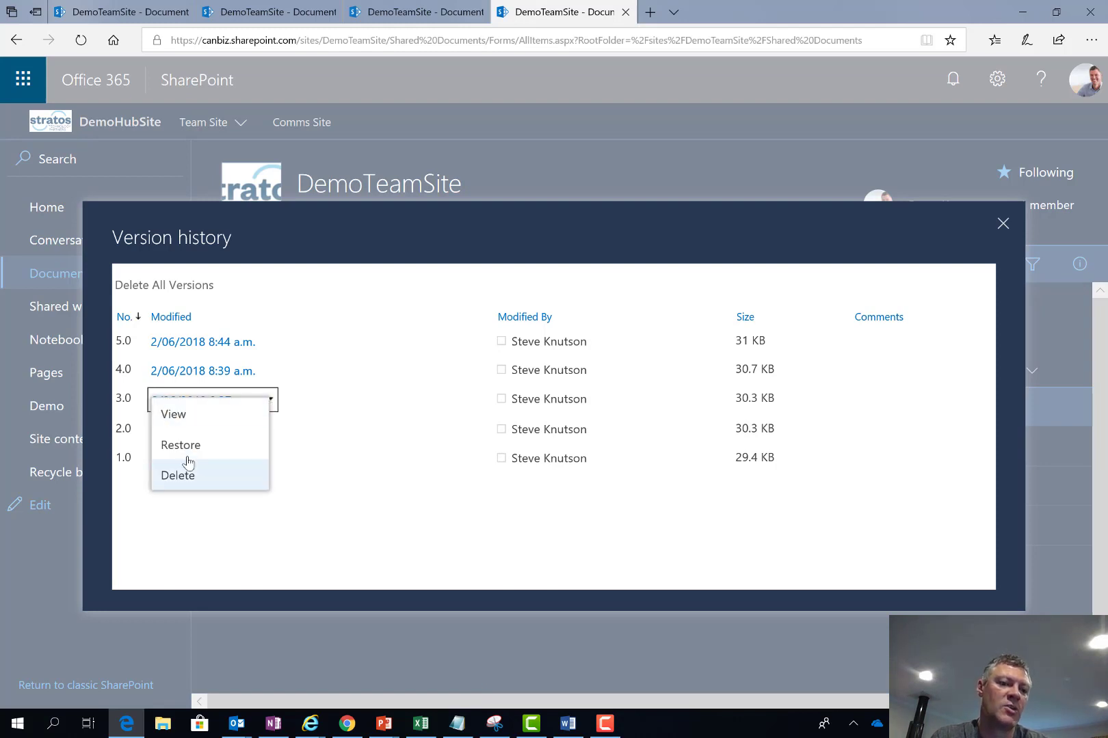
click(369, 516)
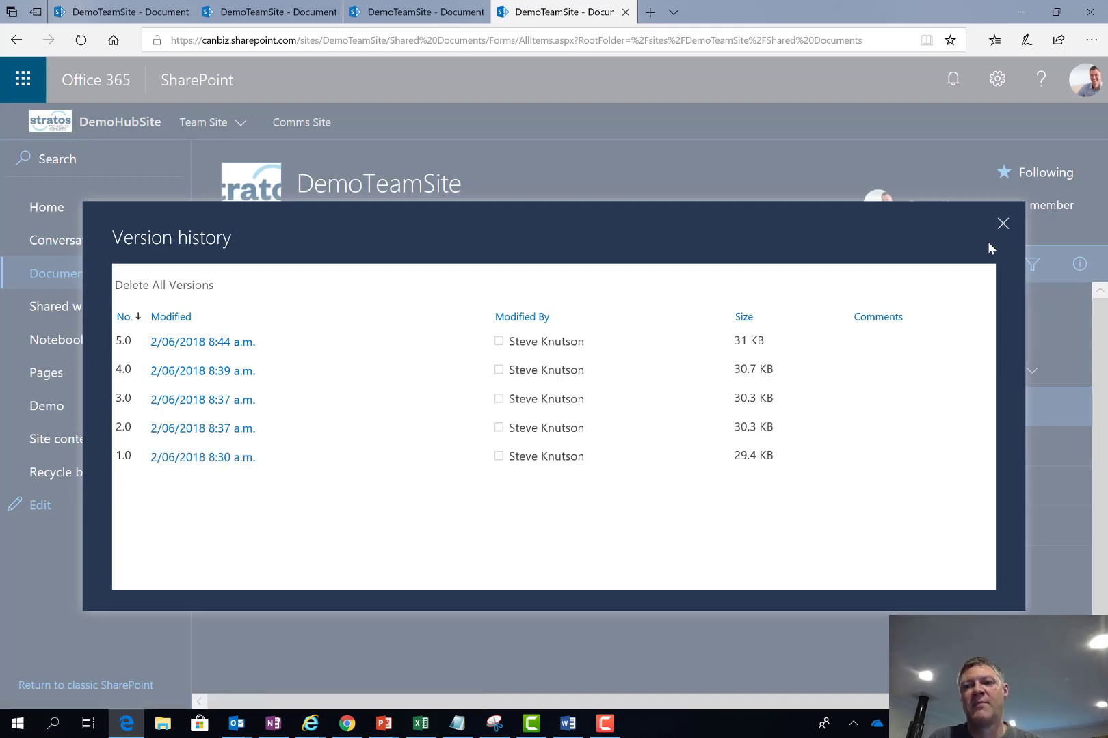